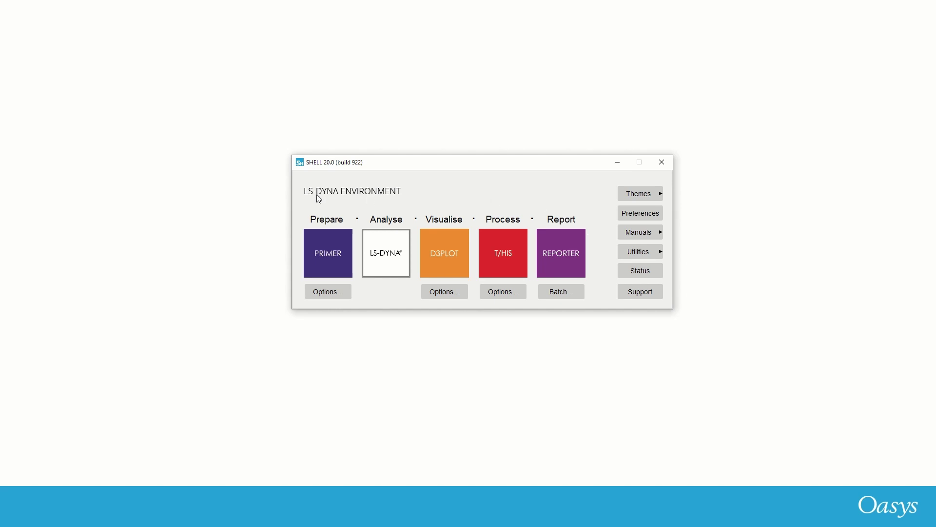
Step: Launch PRIMER and read in far_side_Pole_2022.key from the Recent files list
click(324, 262)
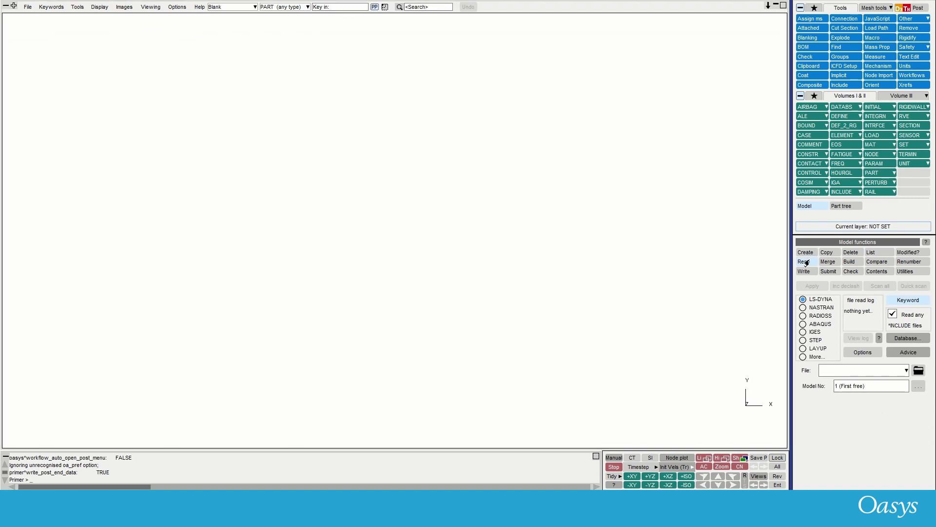
click(904, 371)
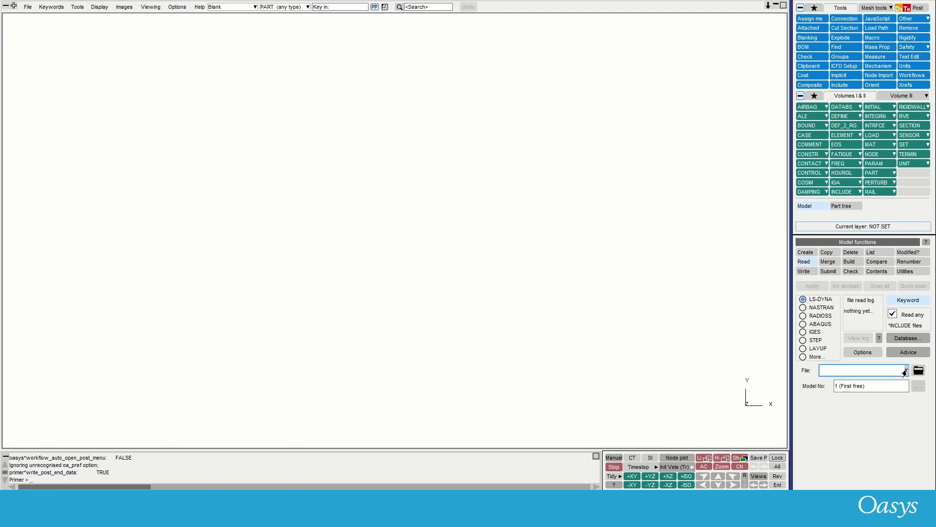
click(905, 371)
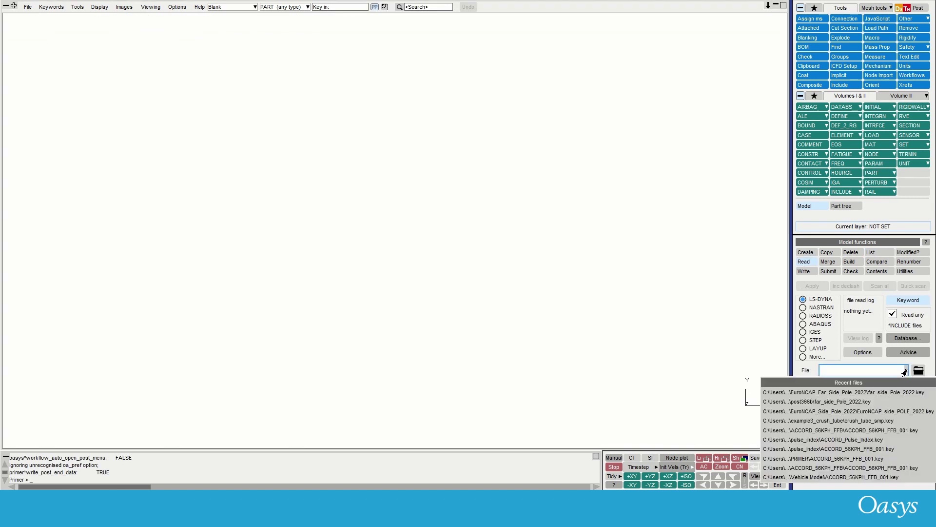
click(824, 393)
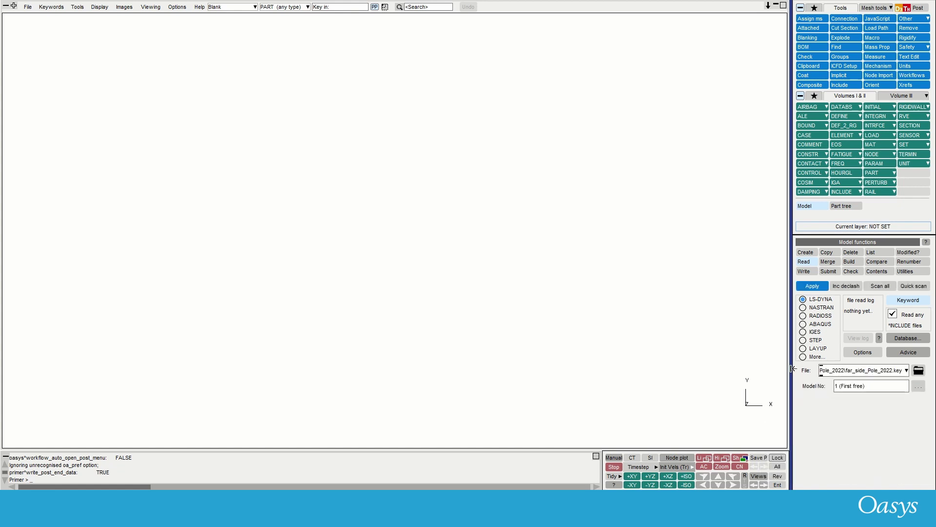
click(812, 286)
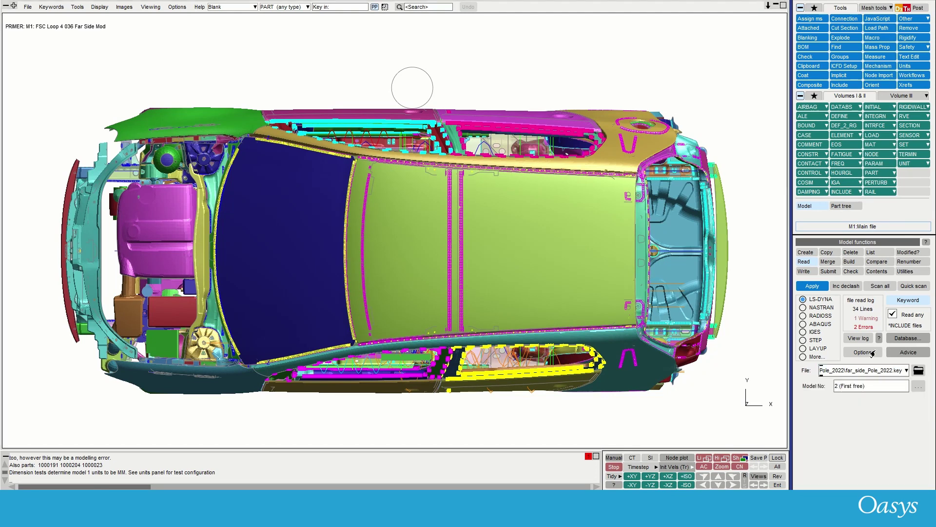
Step: Try the RADIOSS, ABAQUS, IGES, STEP, LAYUP and NASTRAN formats, then return to LS-DYNA
click(803, 315)
click(803, 323)
click(803, 332)
click(803, 340)
click(803, 348)
click(802, 332)
click(803, 307)
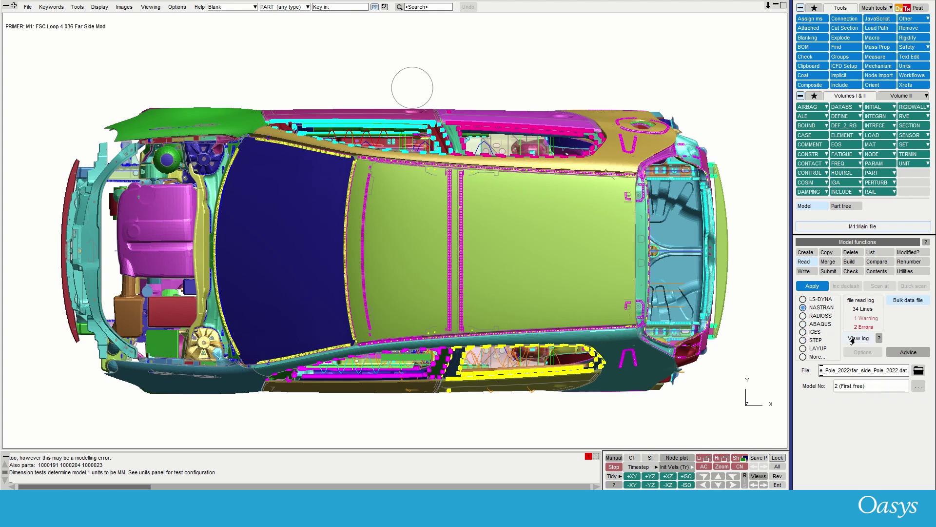
click(802, 299)
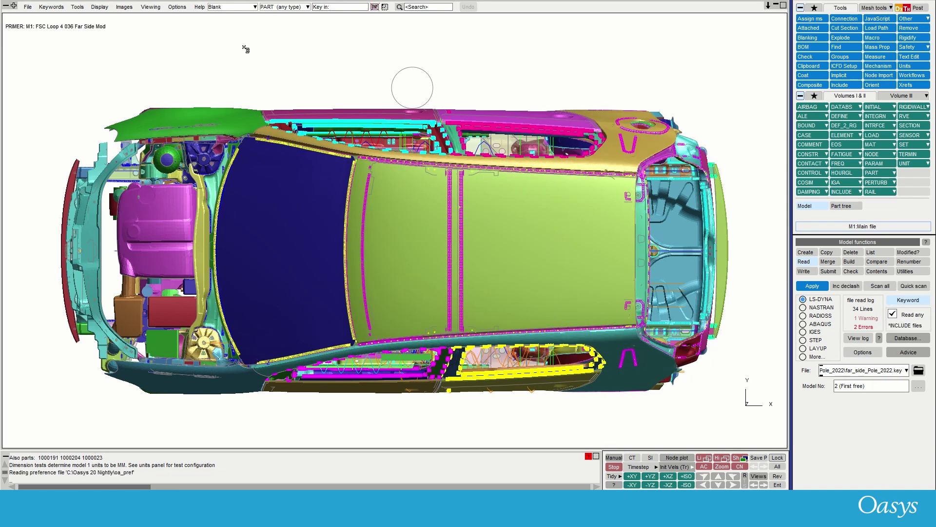
Step: Open the Edit preferences editor from Options, answering the install-preferences question
click(177, 7)
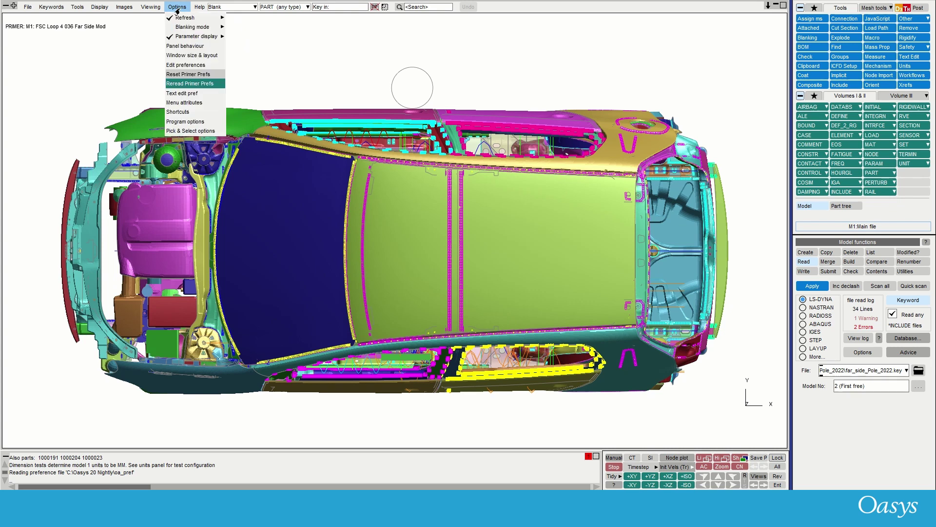
click(185, 66)
click(640, 112)
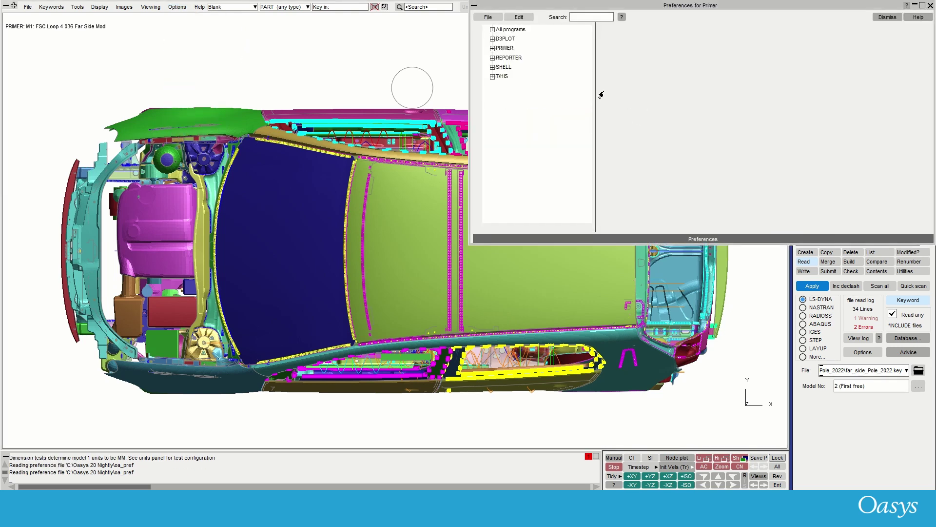
Step: Expand All programs > recent_files and show the recent_files_dropdown preference details
click(491, 30)
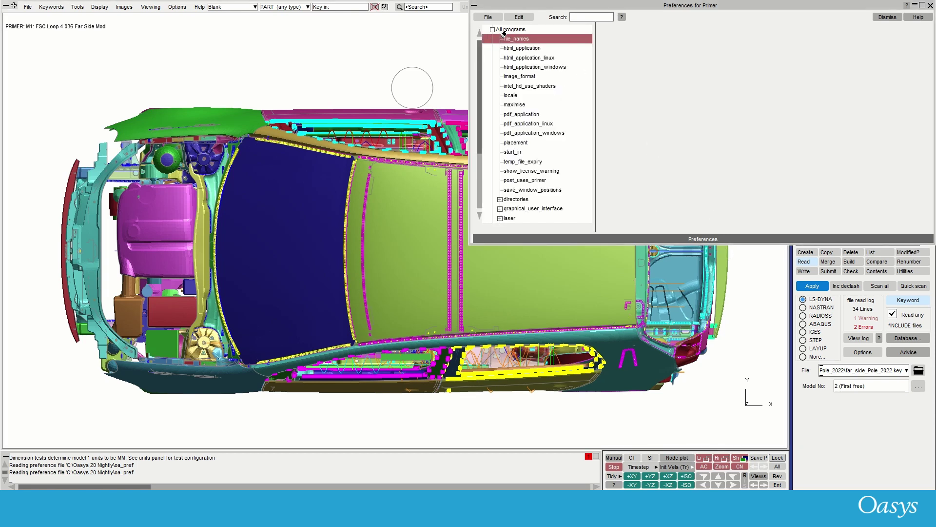
drag(501, 6, 268, 101)
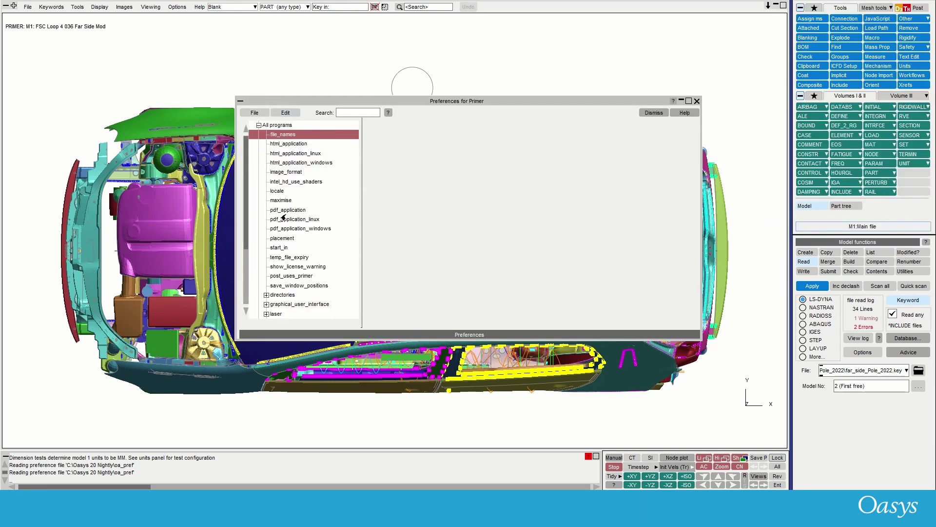
scroll(286, 195, down, 5)
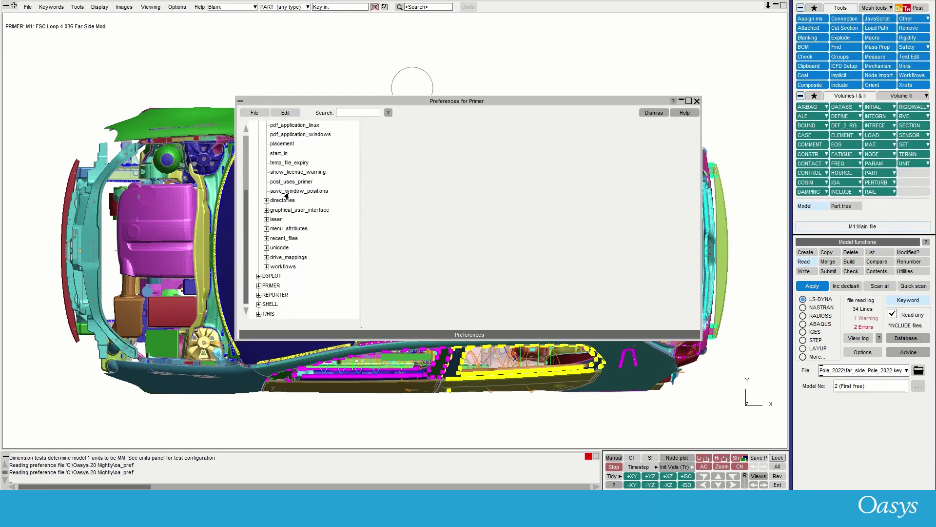
click(266, 238)
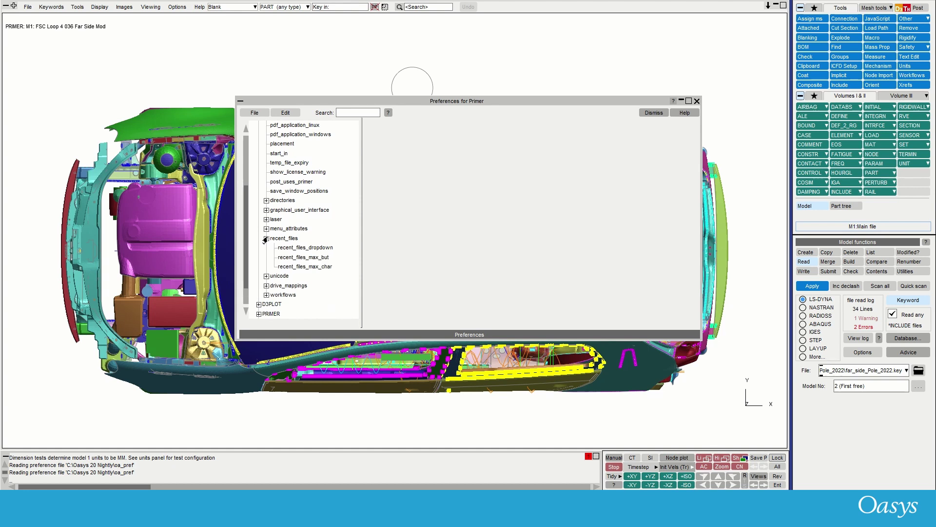
click(305, 248)
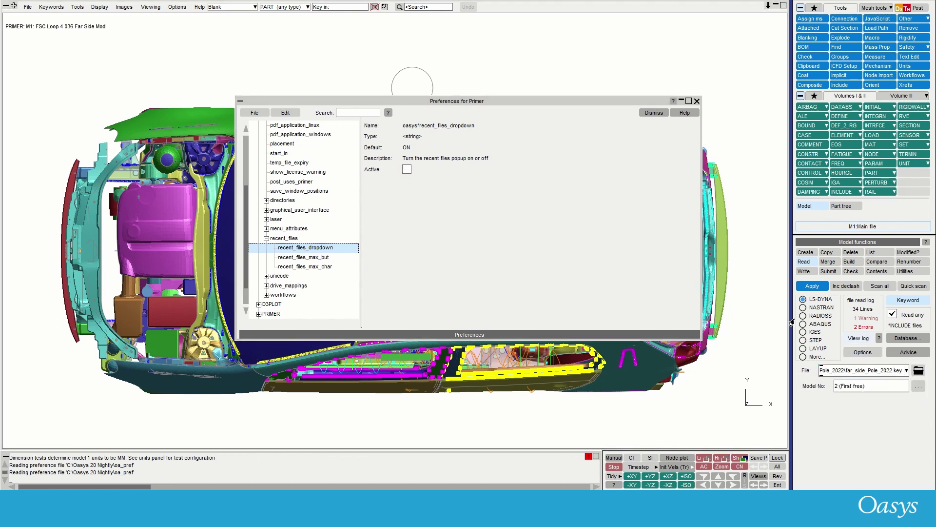
Step: Compare recent_files_max_but and recent_files_max_char details against the Recent files list's shortened names
click(286, 258)
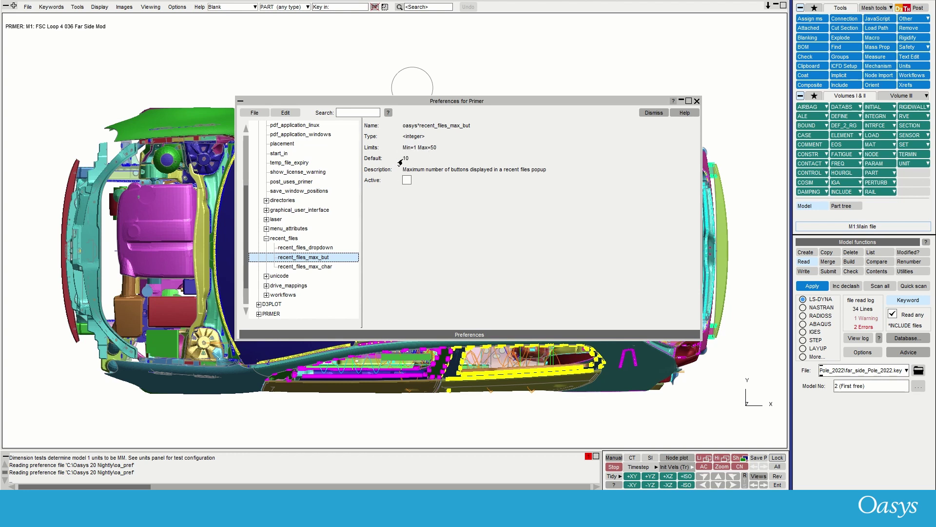
click(892, 370)
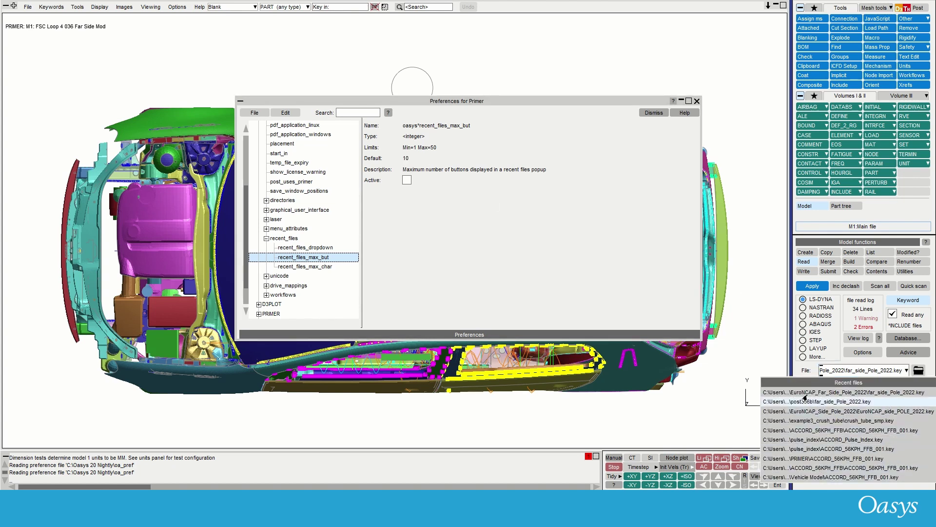
click(288, 267)
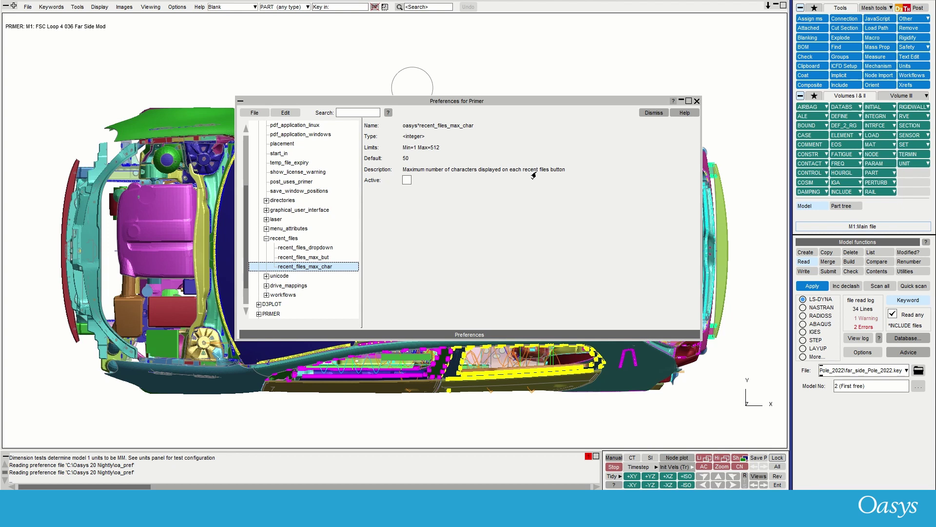
click(906, 370)
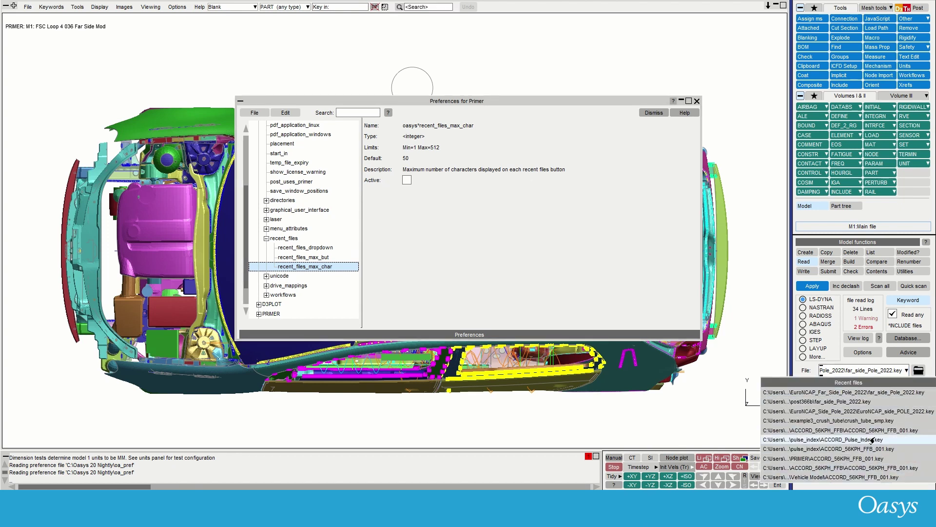
Step: Activate recent_files_max_char, change its value from 50 to 100, and save the preferences
click(859, 393)
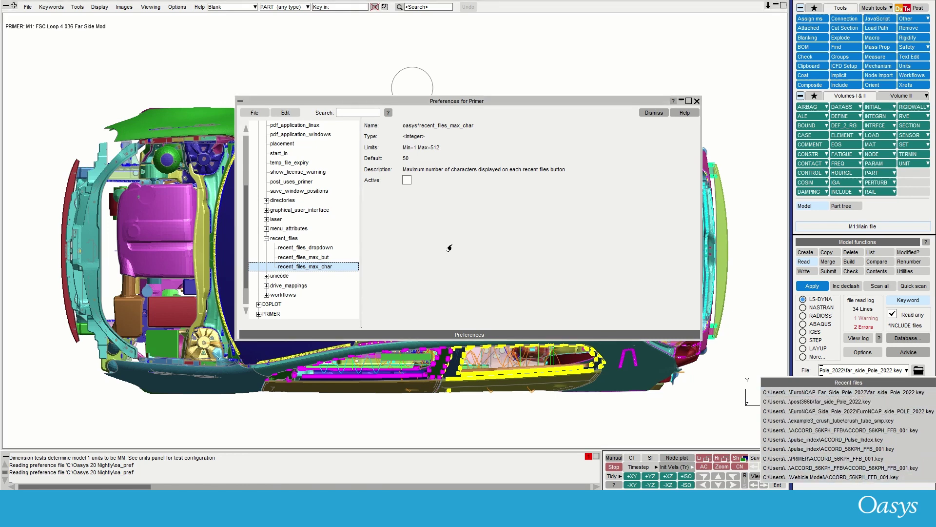
click(406, 180)
click(416, 193)
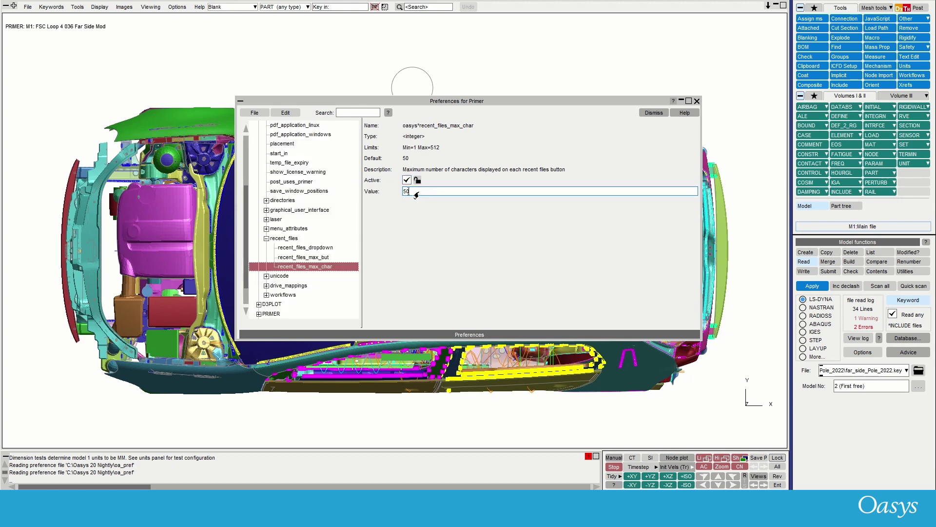
key(BackSpace)
key(BackSpace)
text(100)
key(Return)
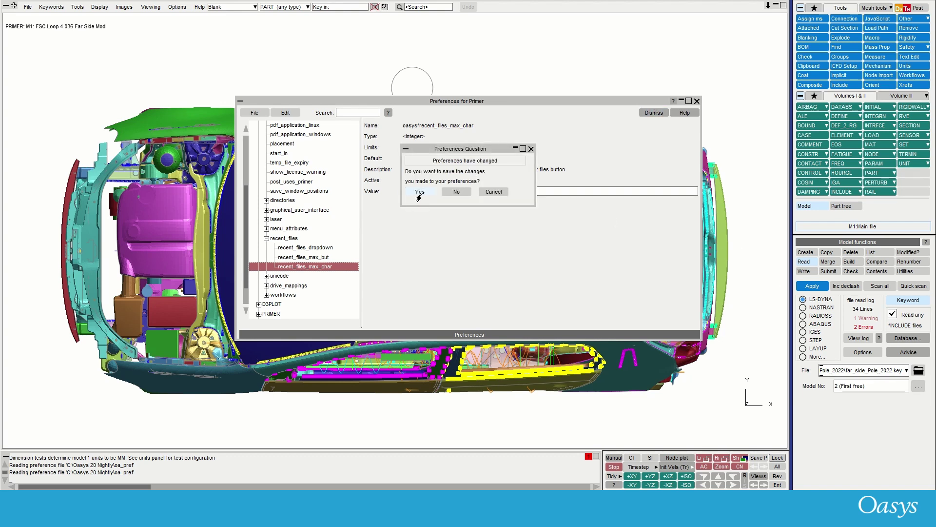
click(419, 193)
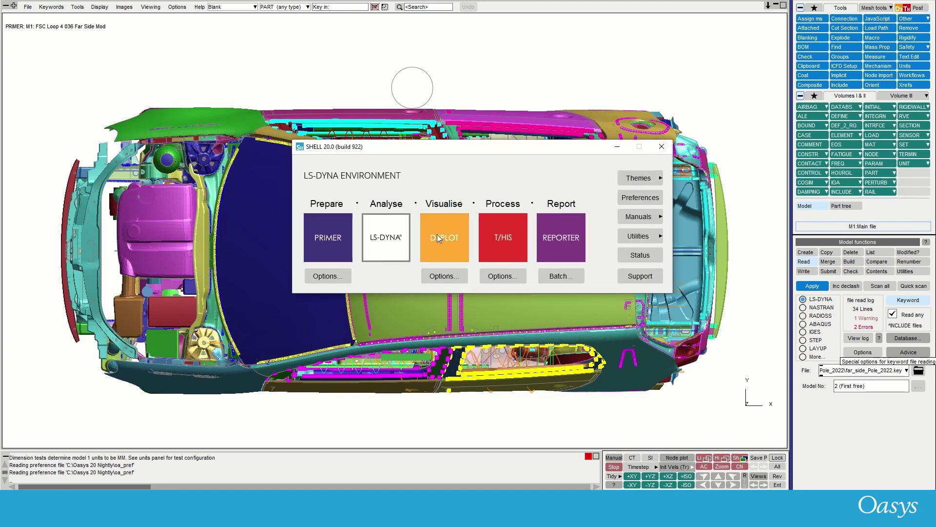
Step: Launch D3PLOT and load far_side_Pole_2022.ptf from the Filename recent list
click(437, 238)
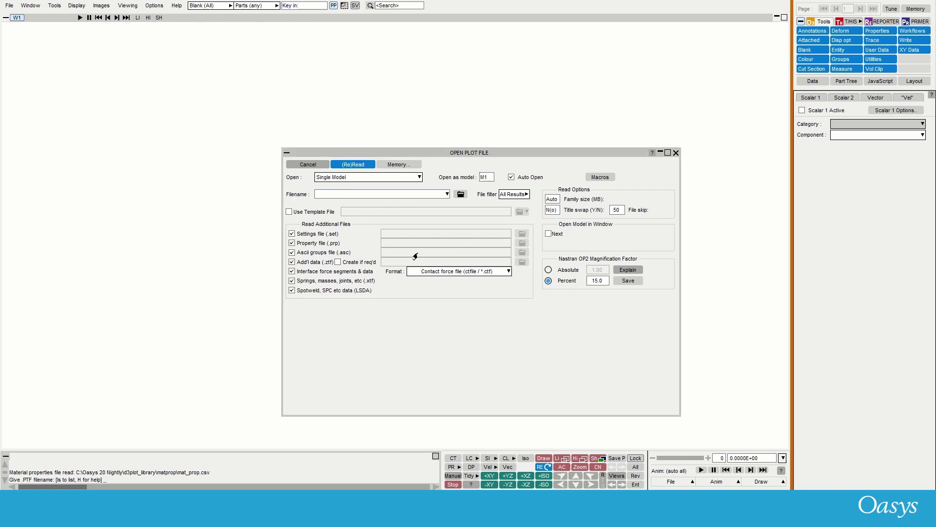
click(446, 194)
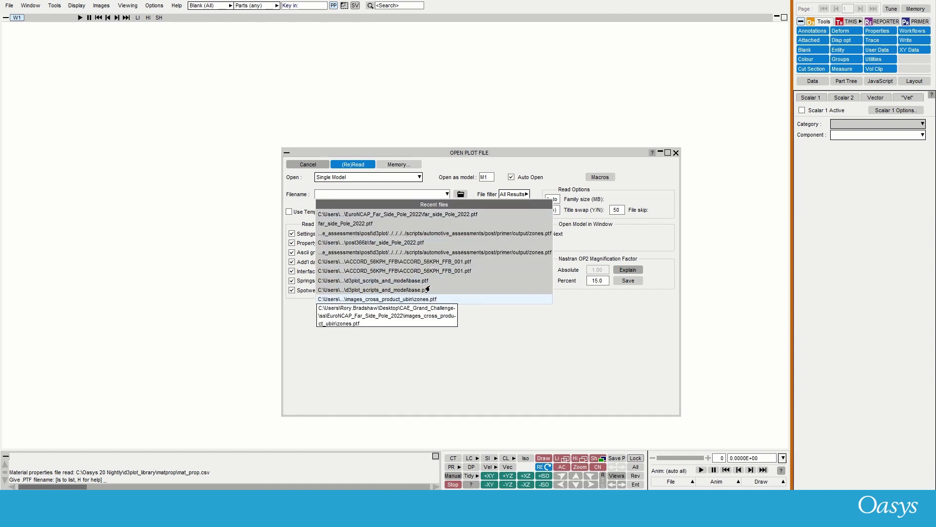
click(418, 215)
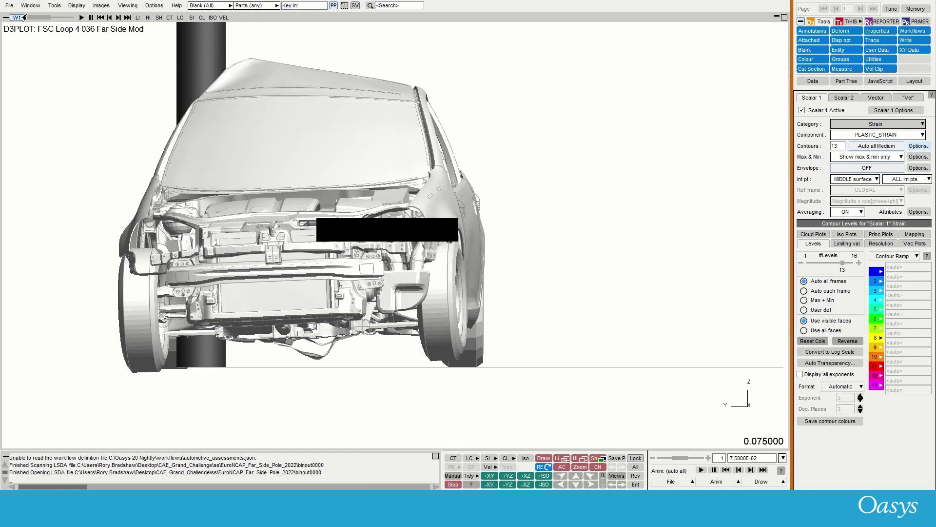
Step: Start File > Open new model, tick Use Template File, and view recent template directories
click(9, 6)
click(20, 15)
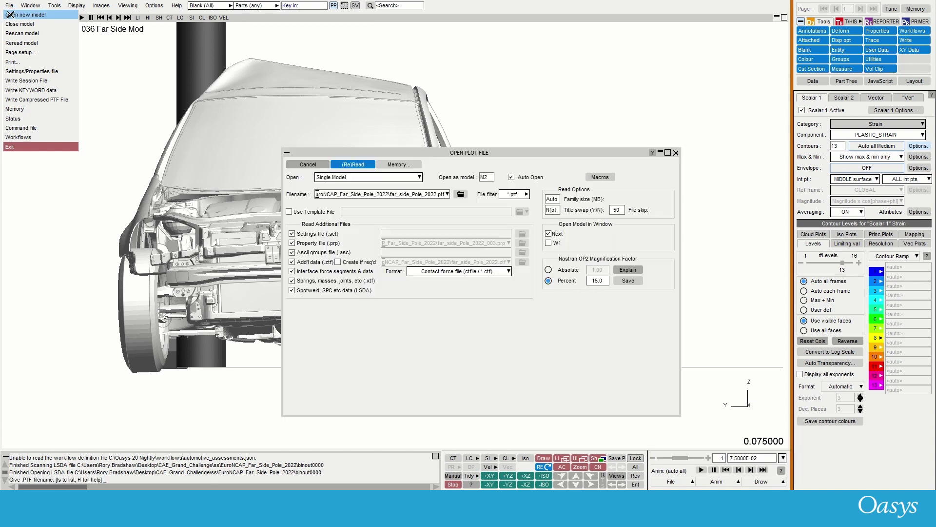
click(447, 194)
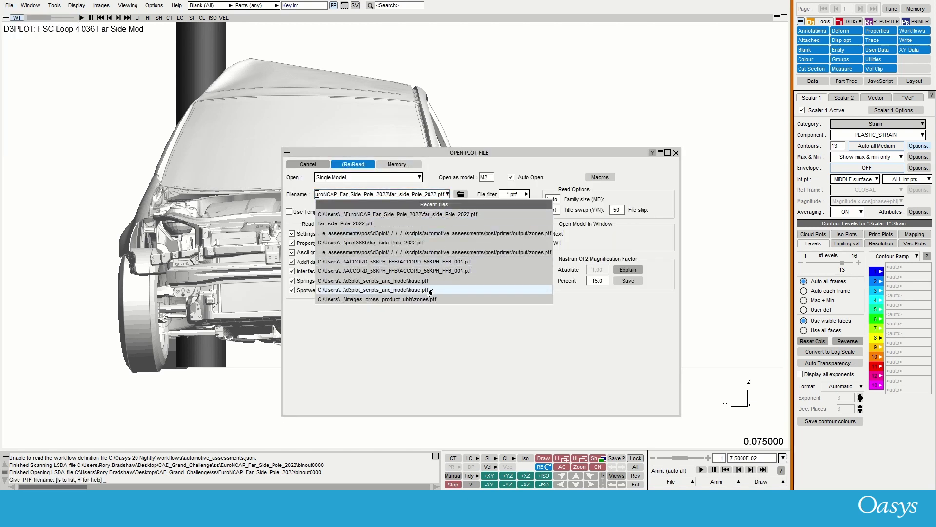
click(413, 343)
click(289, 212)
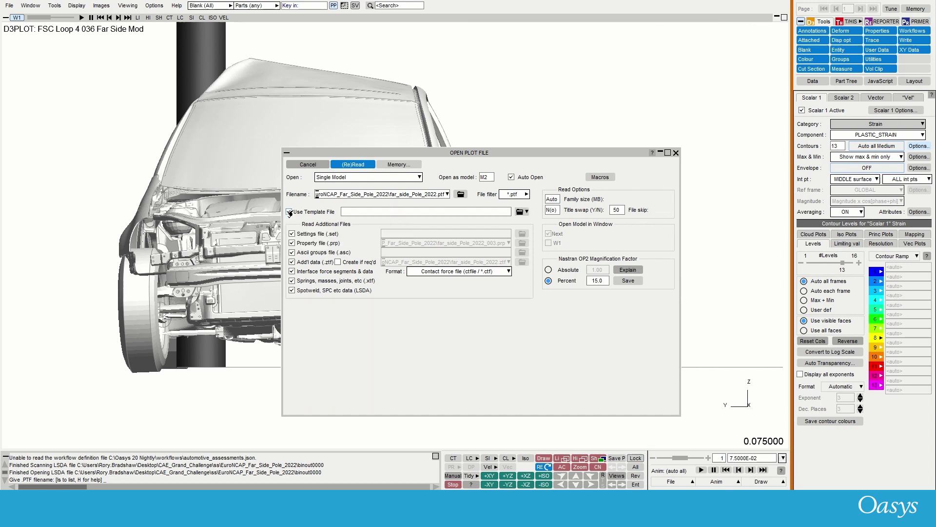
click(524, 212)
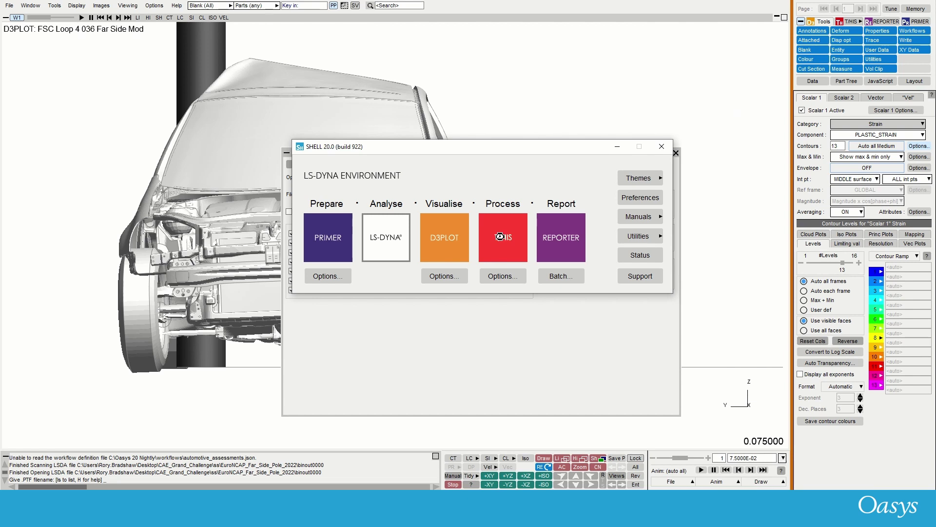
Step: Launch T/HIS and read results_copy2\binout0000 from the Filename recent list
click(499, 236)
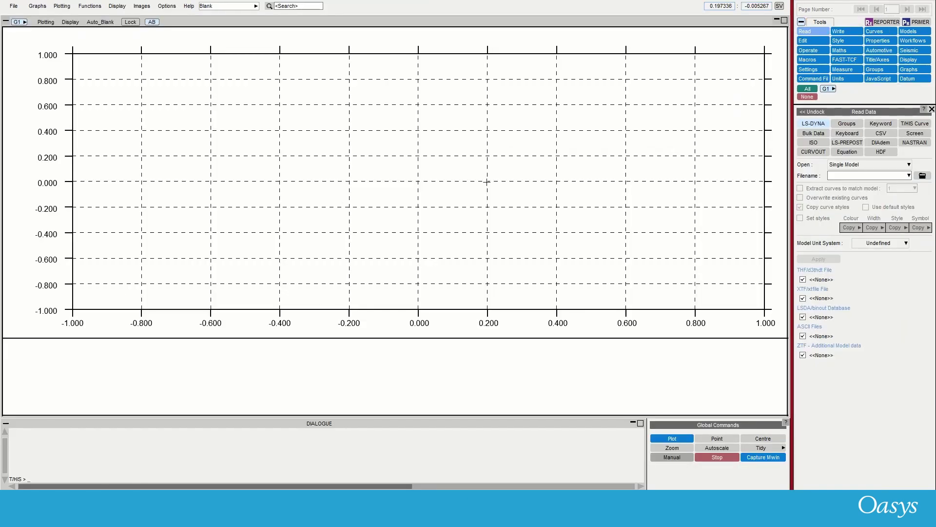
click(907, 176)
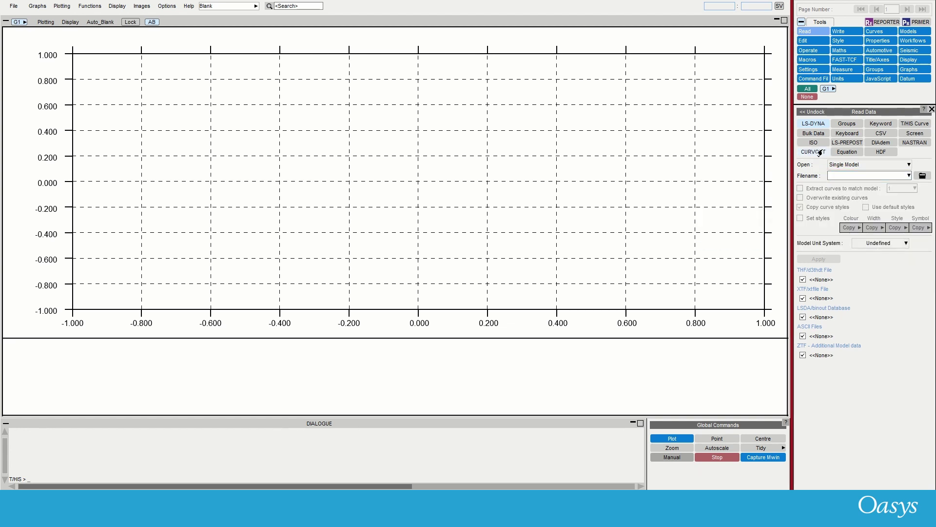
click(908, 176)
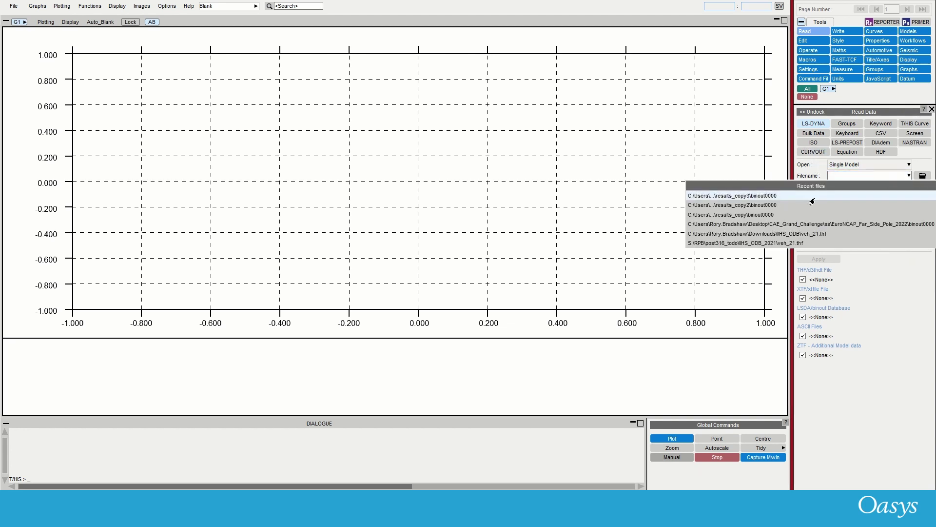
click(858, 201)
click(823, 257)
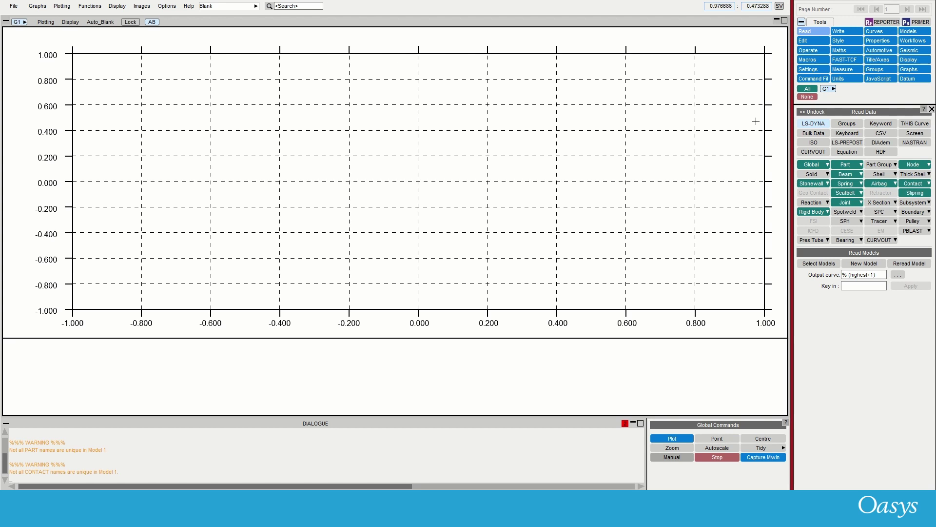
Step: Inspect the CSV, Keyword and ISO recent lists, leaving ISO channel files selected
click(881, 134)
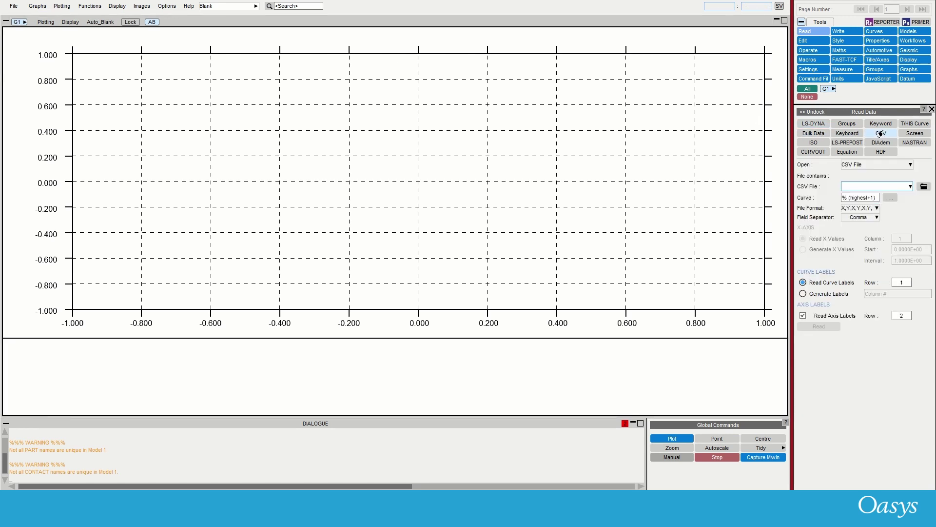
click(910, 186)
click(881, 124)
click(889, 164)
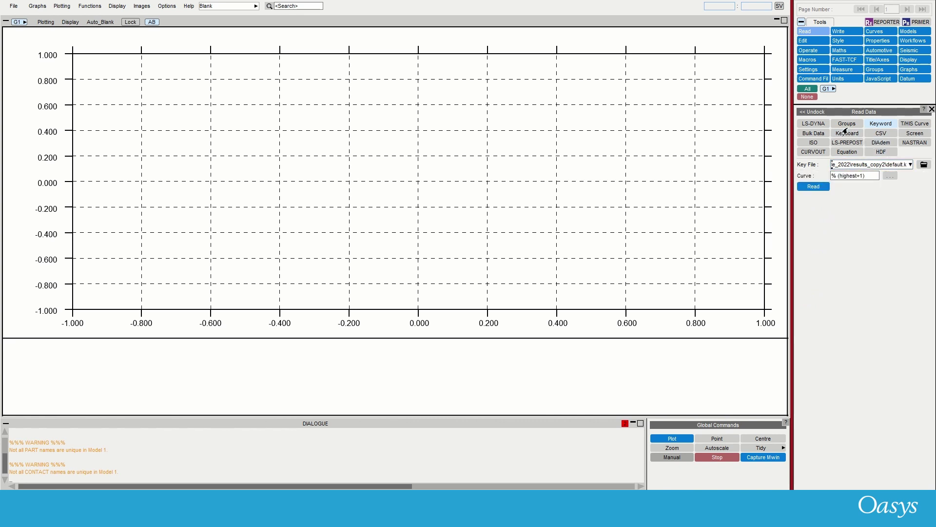
click(823, 143)
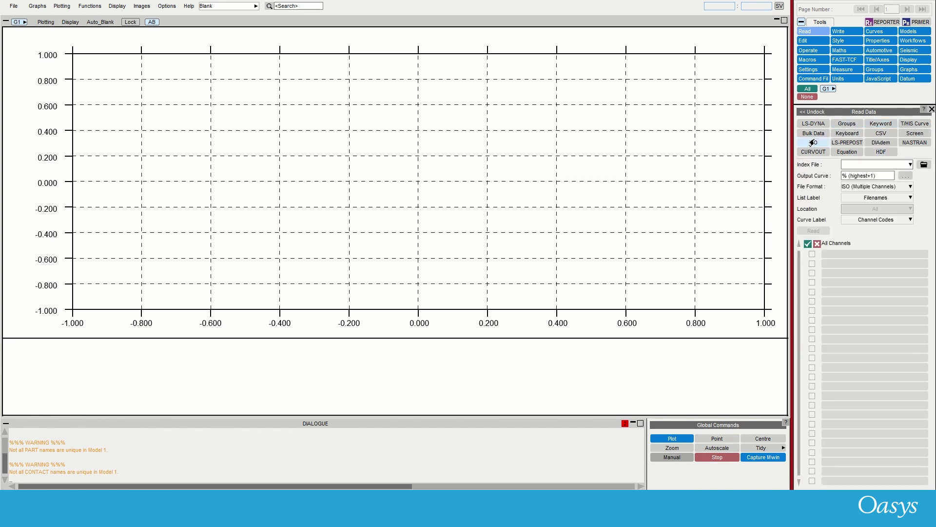
click(910, 165)
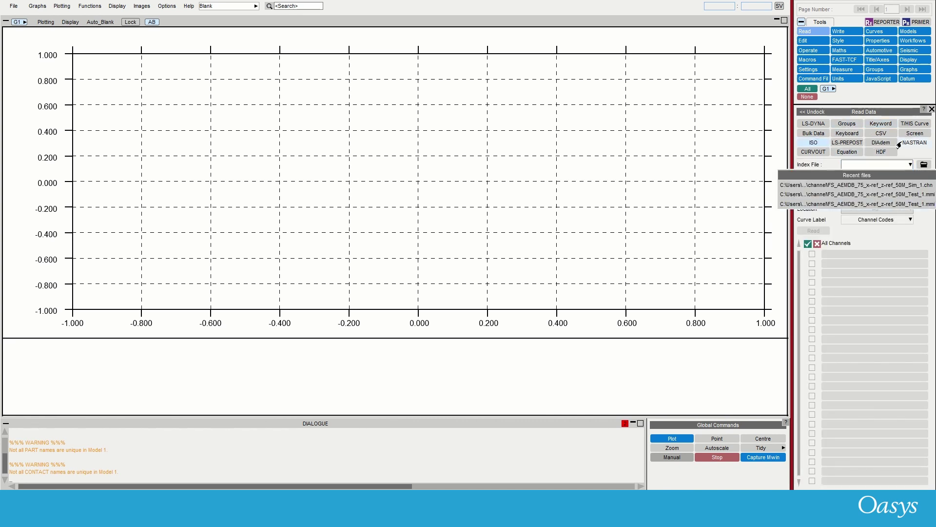
click(911, 157)
key(alt+Tab)
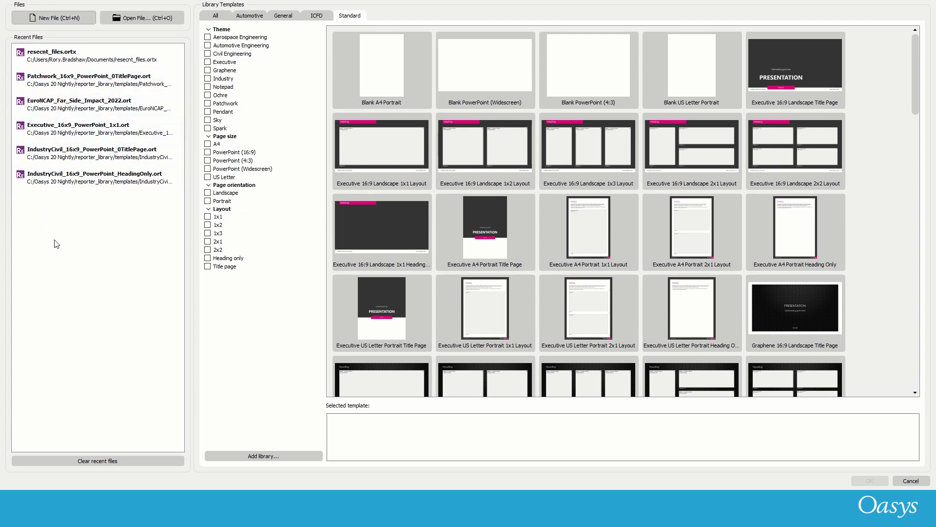
Step: Clear REPORTER's list of recent report files
click(91, 463)
Step: Open resecnt_files.ortx from REPORTER's Recent Files list
double_click(84, 62)
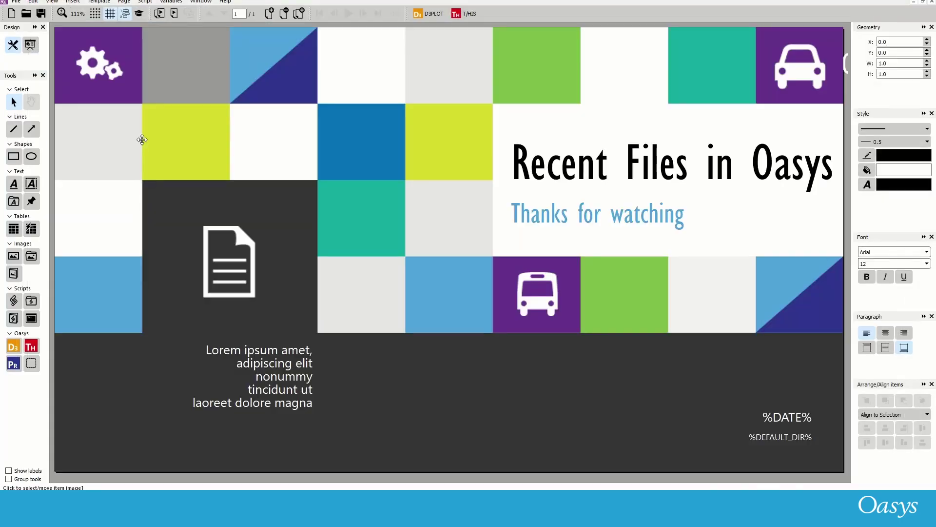